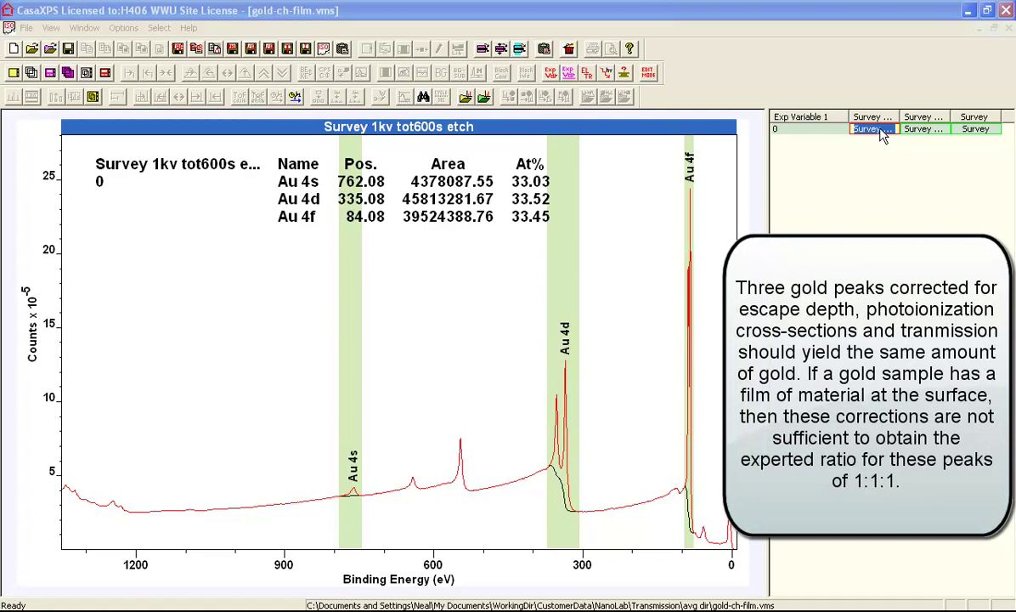
Step: Compare the Survey 1kv30s and 1kv tot600s etch quantifications, ending on the unetched Survey block
{"action": "left_click", "coordinate": [924, 130]}
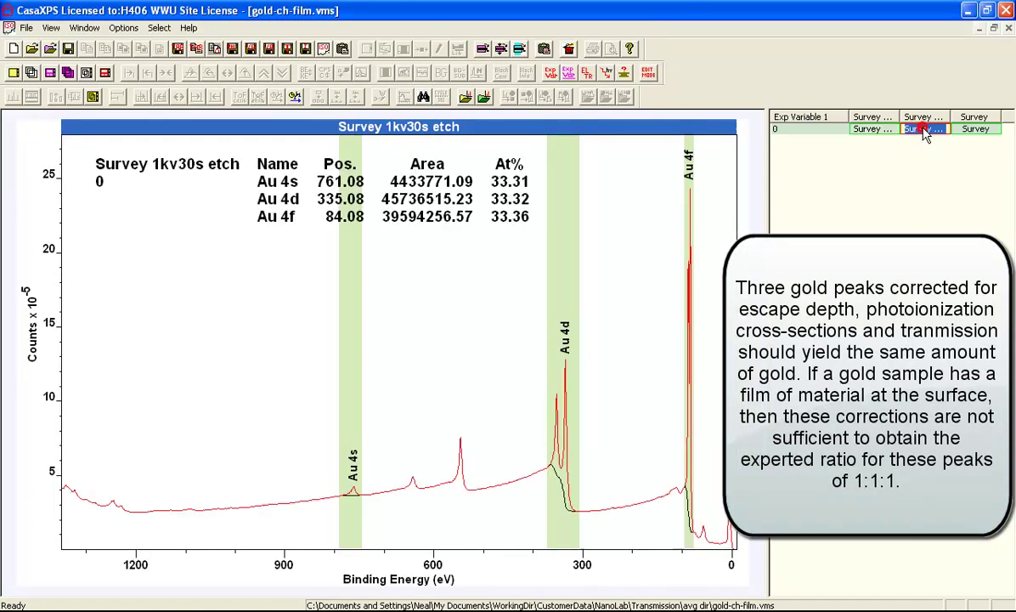
{"action": "left_click", "coordinate": [871, 130]}
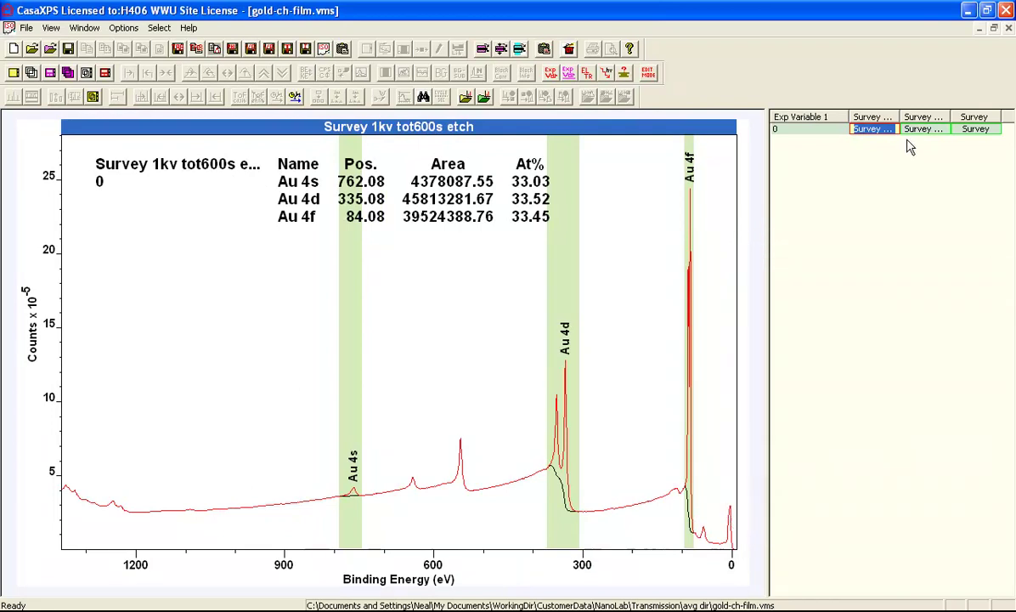
{"action": "left_click", "coordinate": [921, 133]}
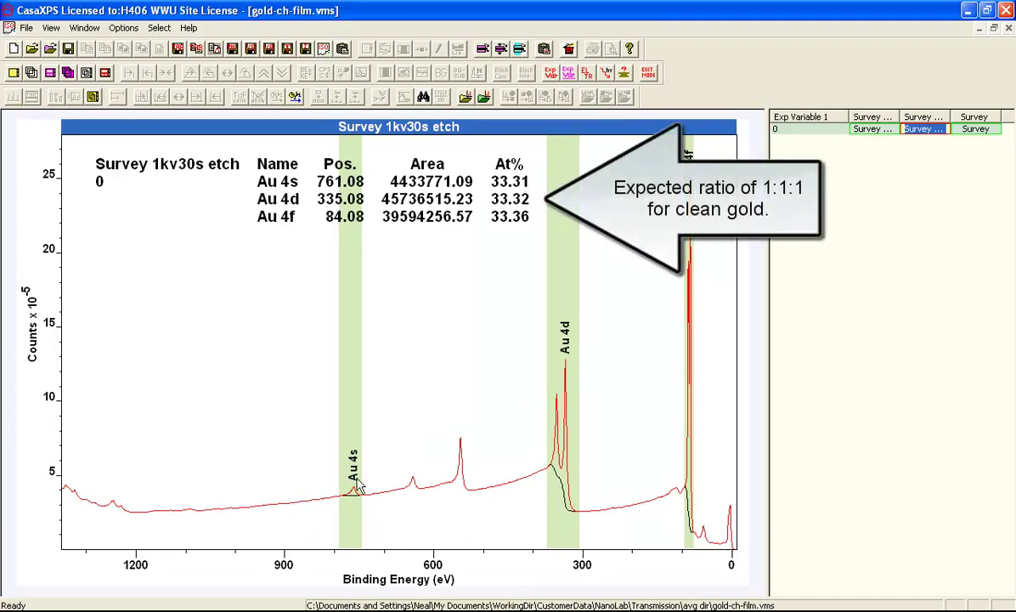
{"action": "left_click", "coordinate": [869, 130]}
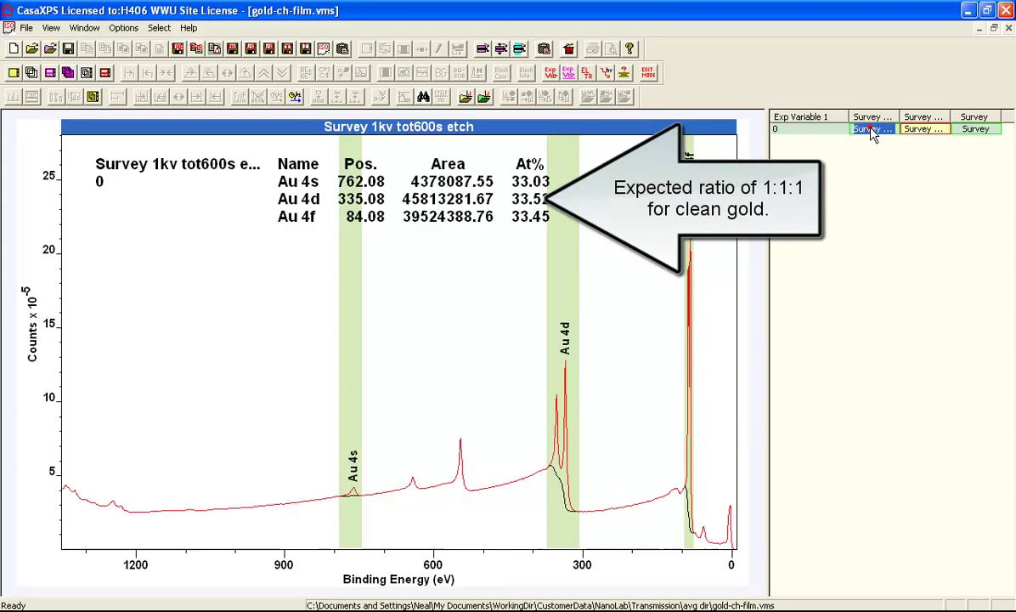
{"action": "left_click", "coordinate": [975, 130]}
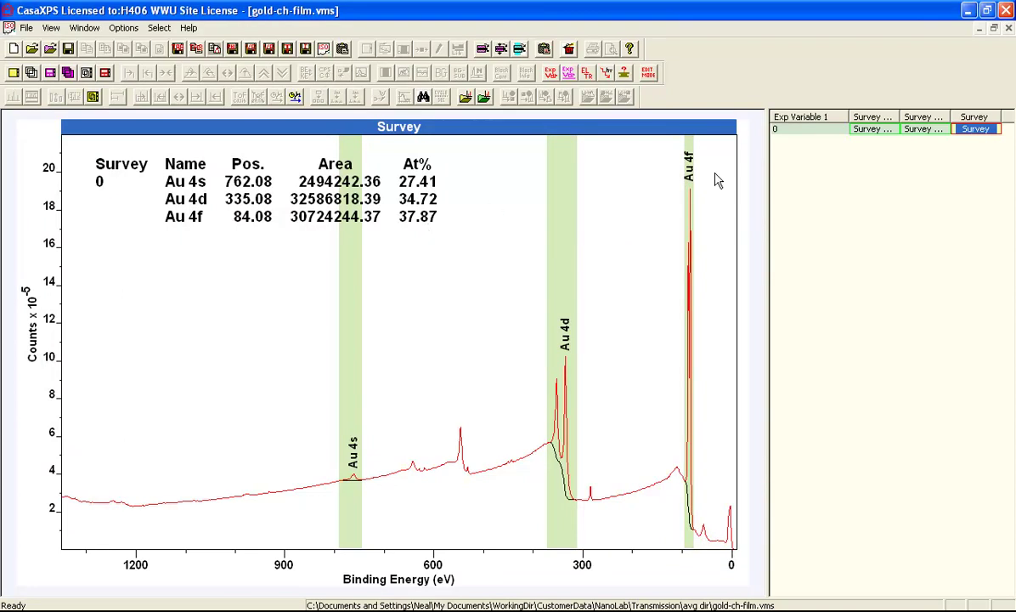
{"action": "left_click", "coordinate": [870, 130], "text": "shift"}
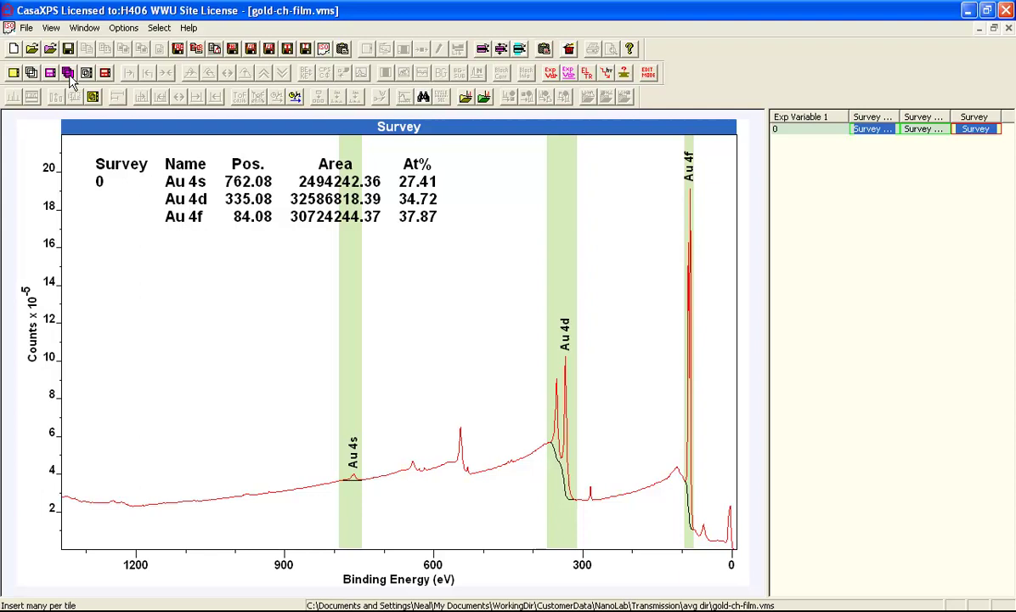
{"action": "left_click", "coordinate": [68, 73]}
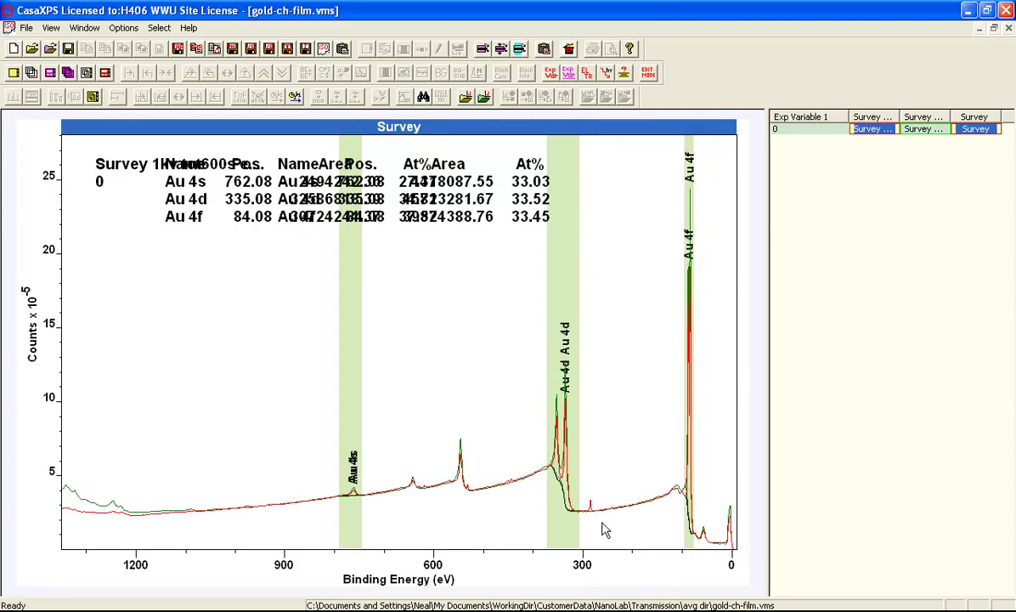
{"action": "left_click_drag", "start_coordinate": [599, 527], "coordinate": [582, 494]}
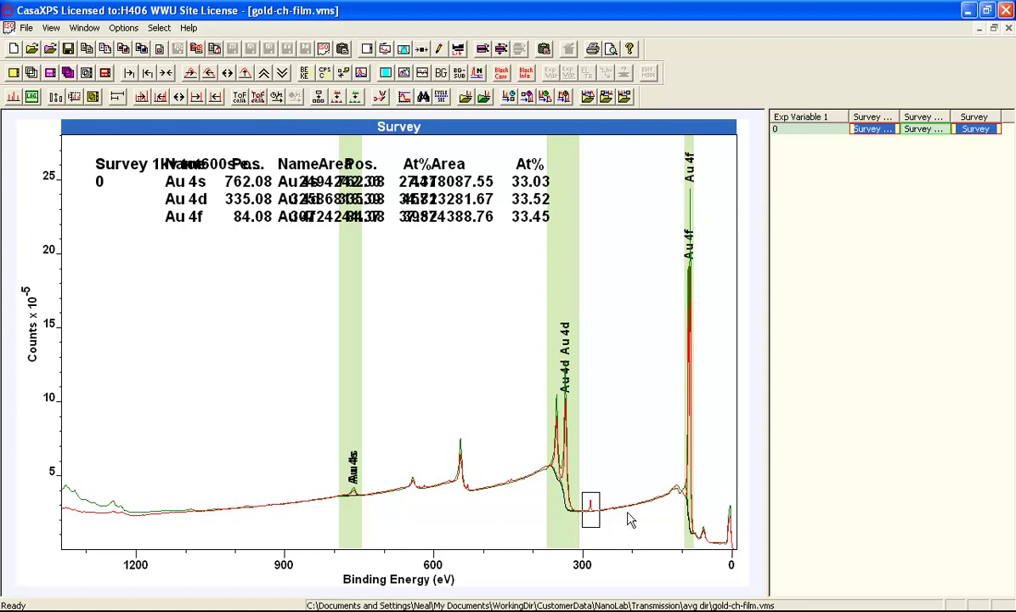
{"action": "left_click", "coordinate": [598, 518]}
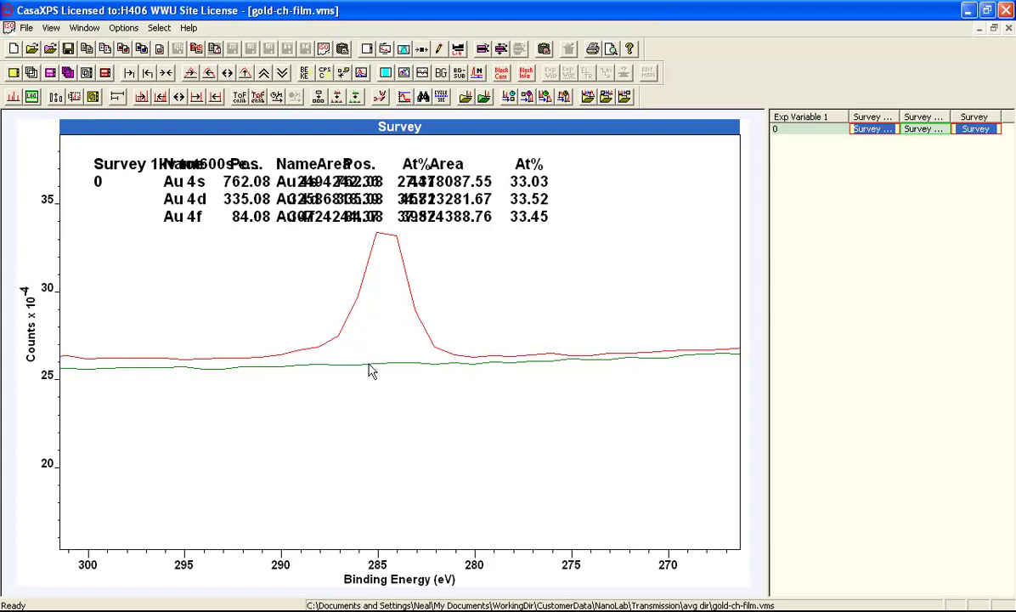
{"action": "left_click", "coordinate": [148, 72]}
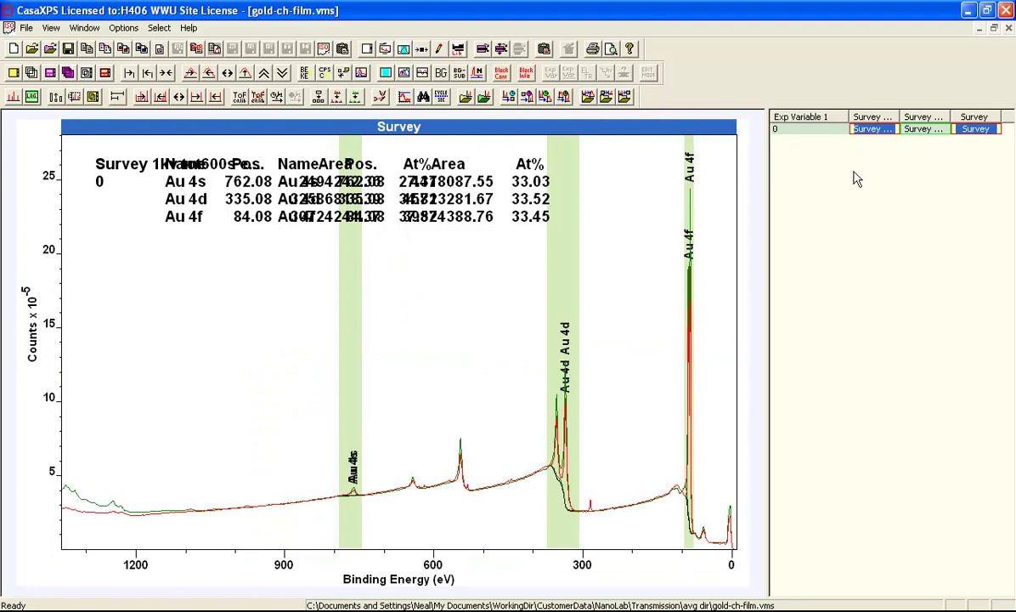
{"action": "left_click", "coordinate": [971, 132]}
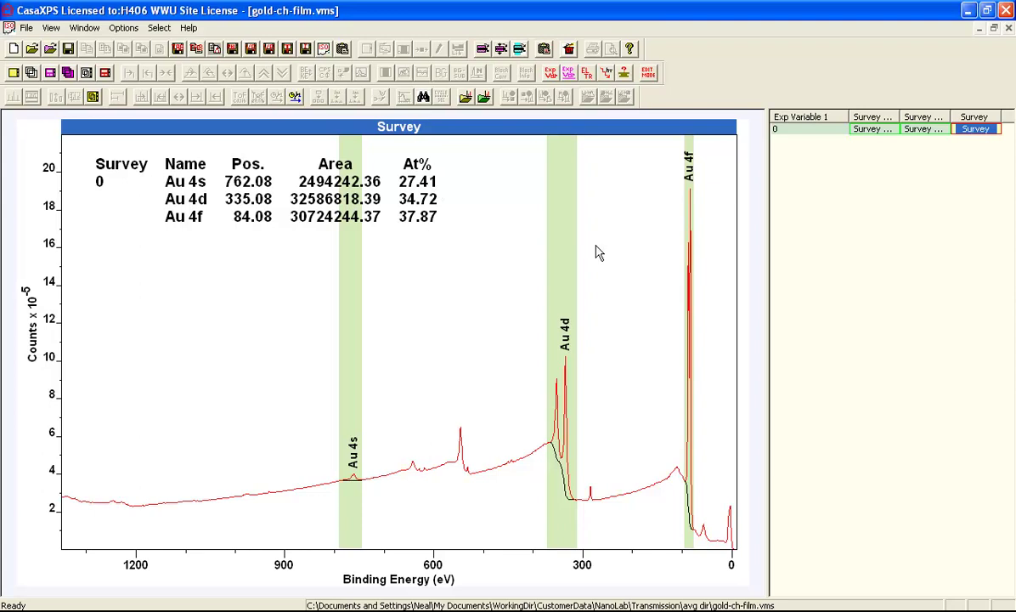
Step: Select the Survey block and open Edit VAMAS Identifiers All Files, showing EAL correction with MFP exponent -0.6
{"action": "left_click", "coordinate": [444, 195]}
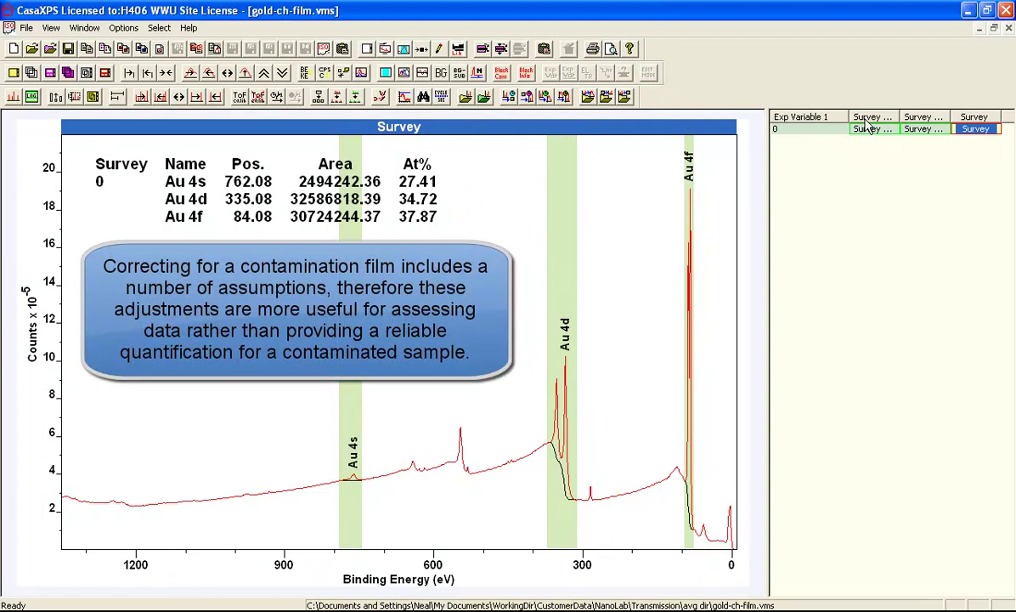
{"action": "left_click", "coordinate": [973, 135]}
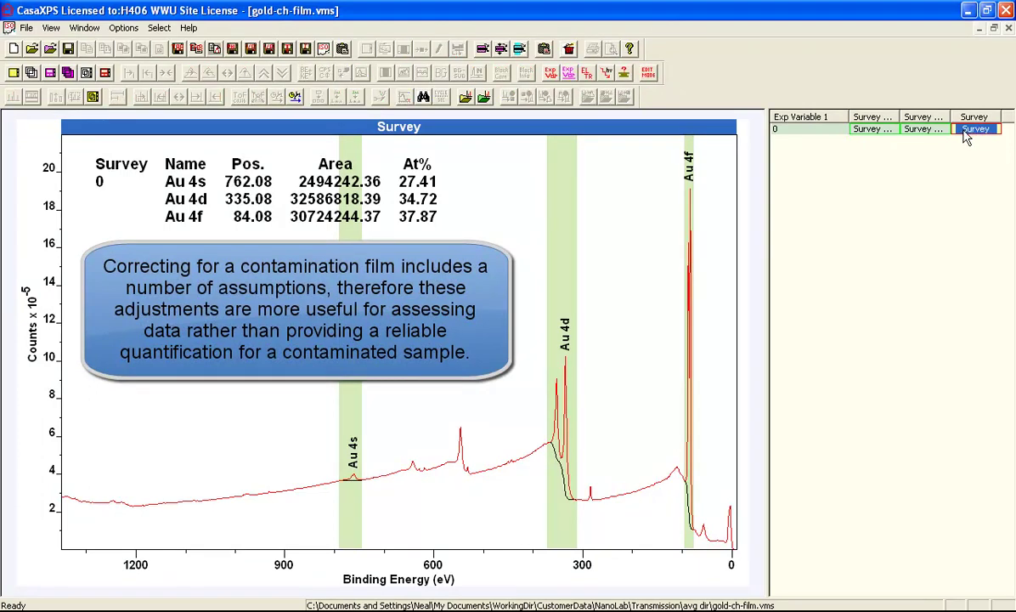
{"action": "left_click", "coordinate": [624, 75]}
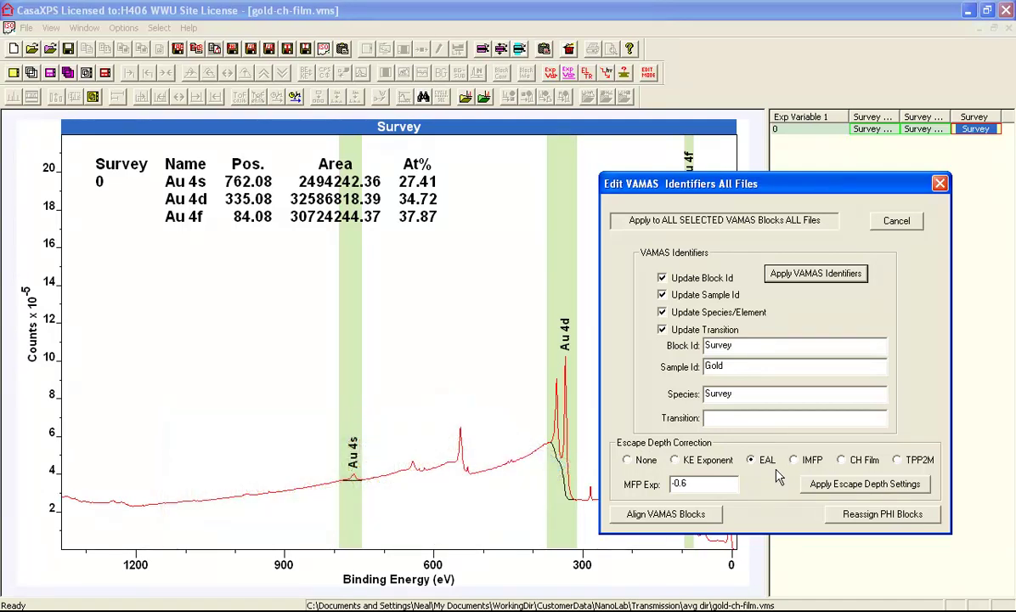
Step: Apply CH Film escape-depth correction with MFP exponent 0 to the Survey block
{"action": "left_click", "coordinate": [841, 460]}
{"action": "double_click", "coordinate": [709, 483]}
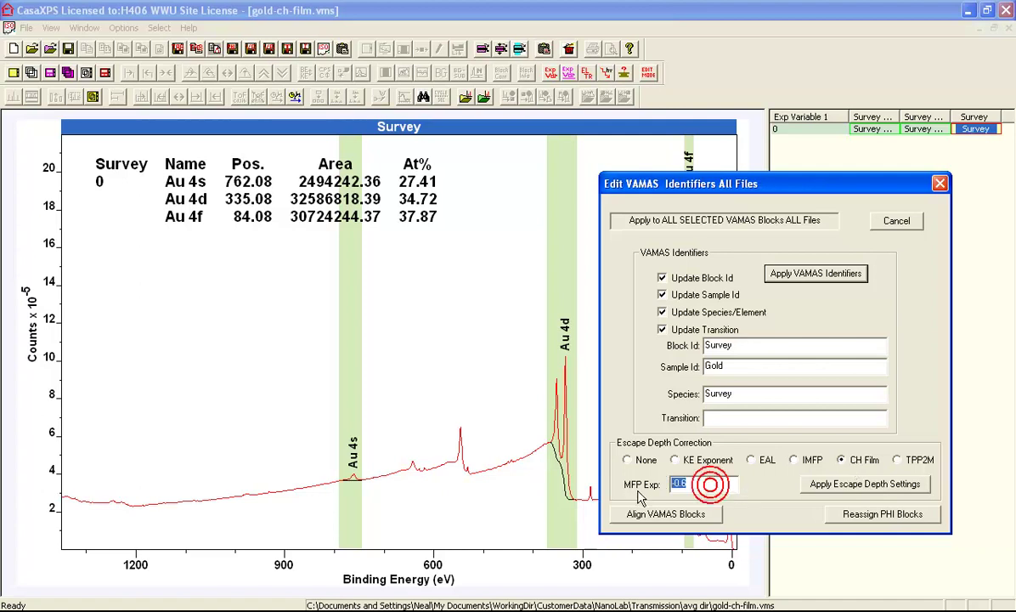
{"action": "type", "text": "0"}
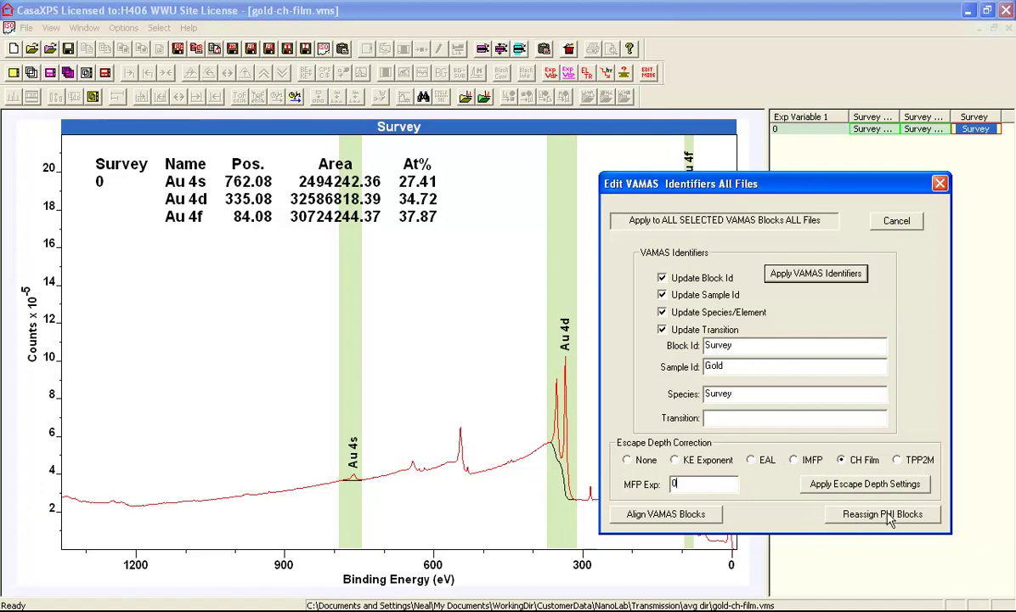
{"action": "left_click", "coordinate": [850, 486]}
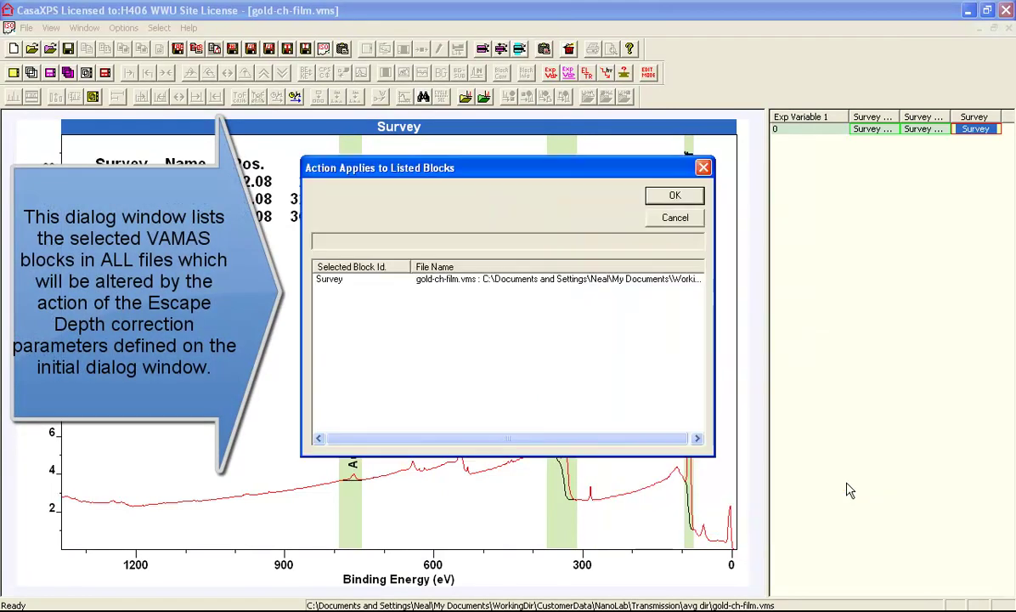
{"action": "left_click", "coordinate": [670, 196]}
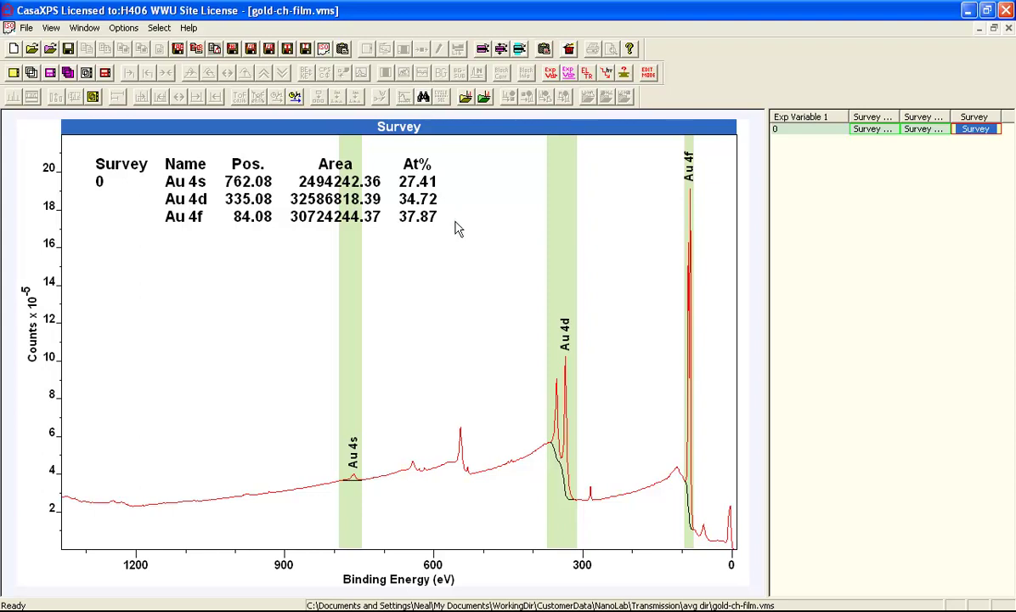
Step: Reapply CH Film correction with MFP exponent 1.8, giving Au 4s/4d/4f at 33.47, 33.20, 33.33%
{"action": "left_click", "coordinate": [983, 128]}
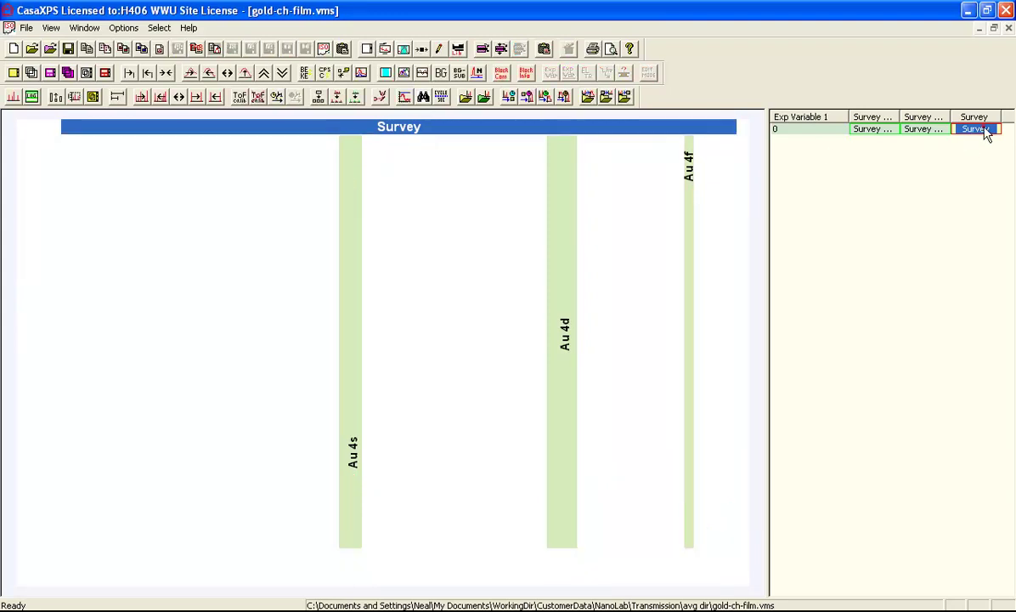
{"action": "left_click", "coordinate": [587, 72]}
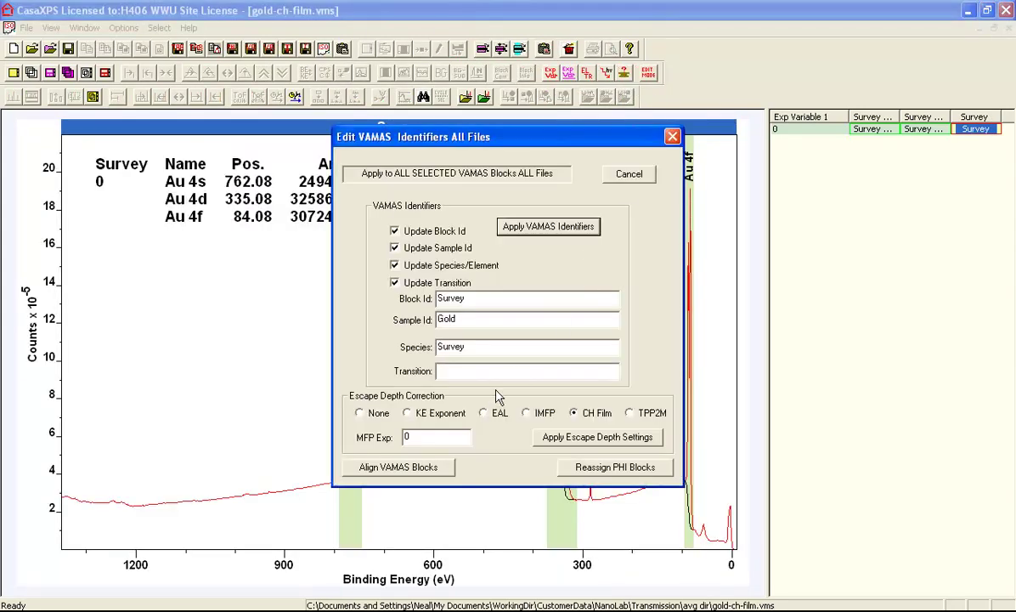
{"action": "double_click", "coordinate": [405, 437]}
{"action": "type", "text": "1.8"}
{"action": "left_click_drag", "start_coordinate": [511, 144], "coordinate": [728, 189]}
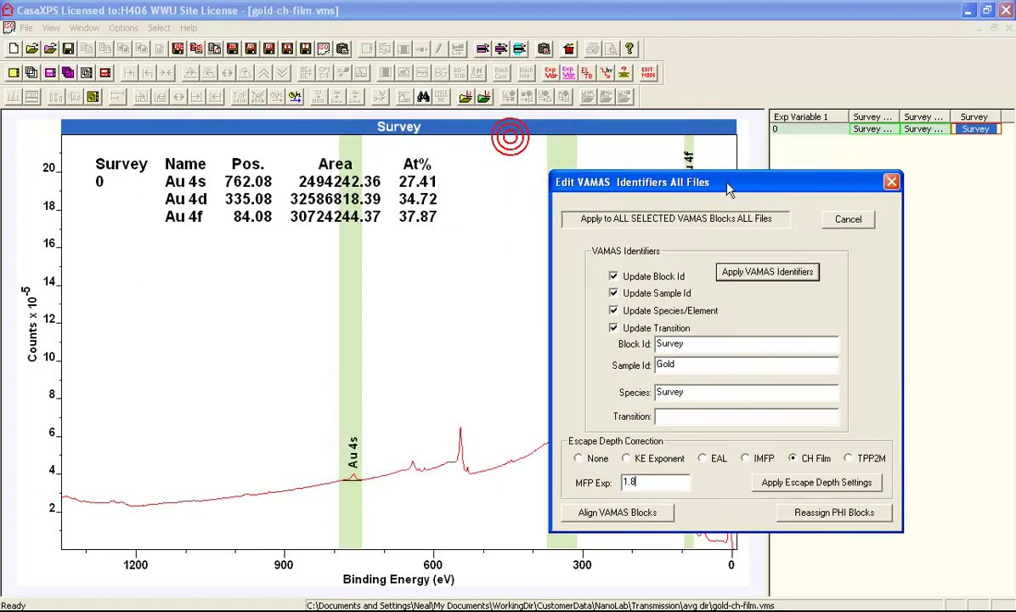
{"action": "left_click", "coordinate": [831, 482]}
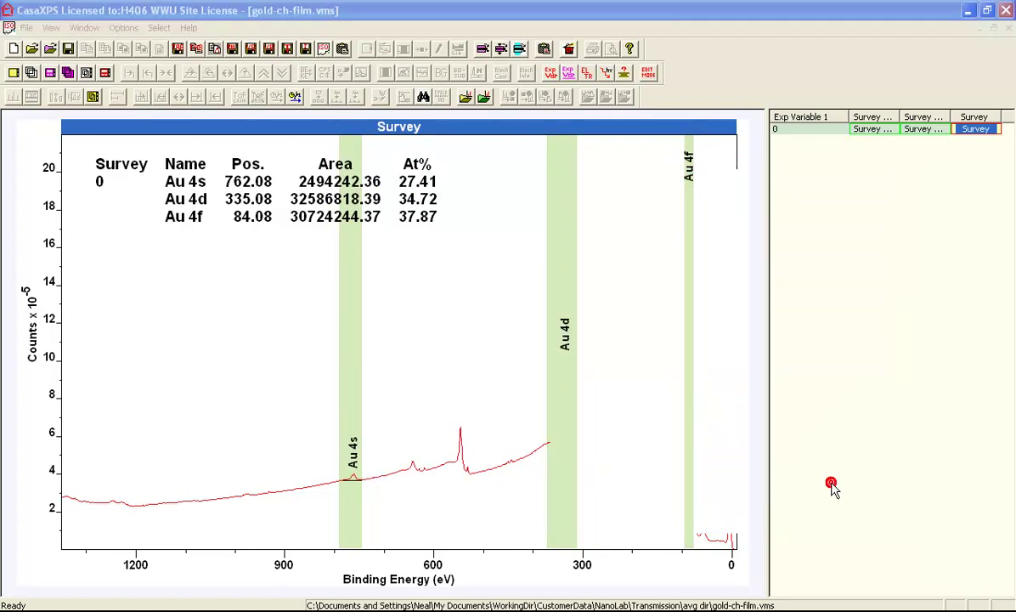
{"action": "left_click_drag", "start_coordinate": [524, 170], "coordinate": [795, 267]}
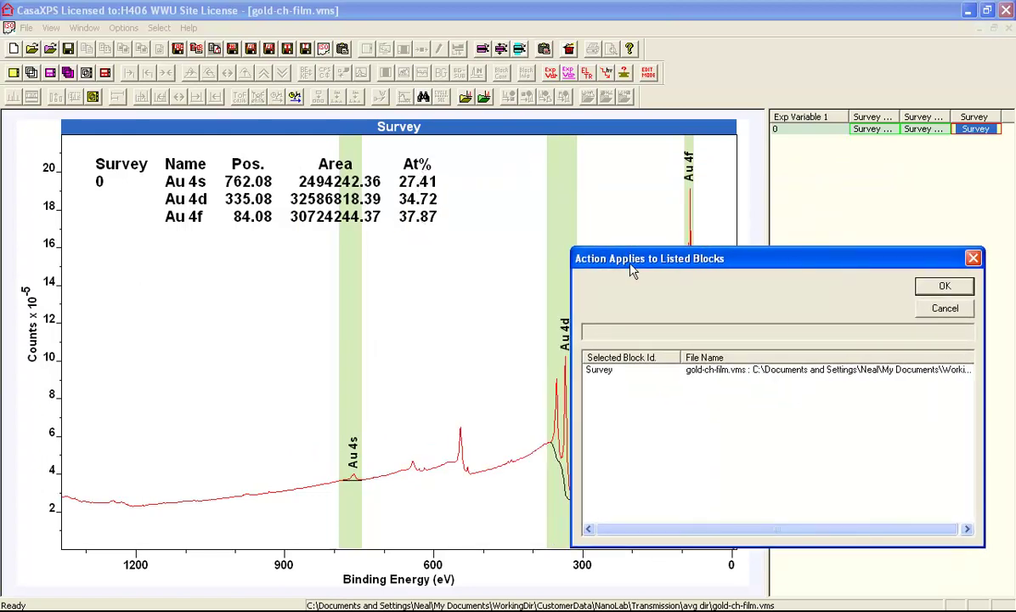
{"action": "left_click", "coordinate": [940, 291]}
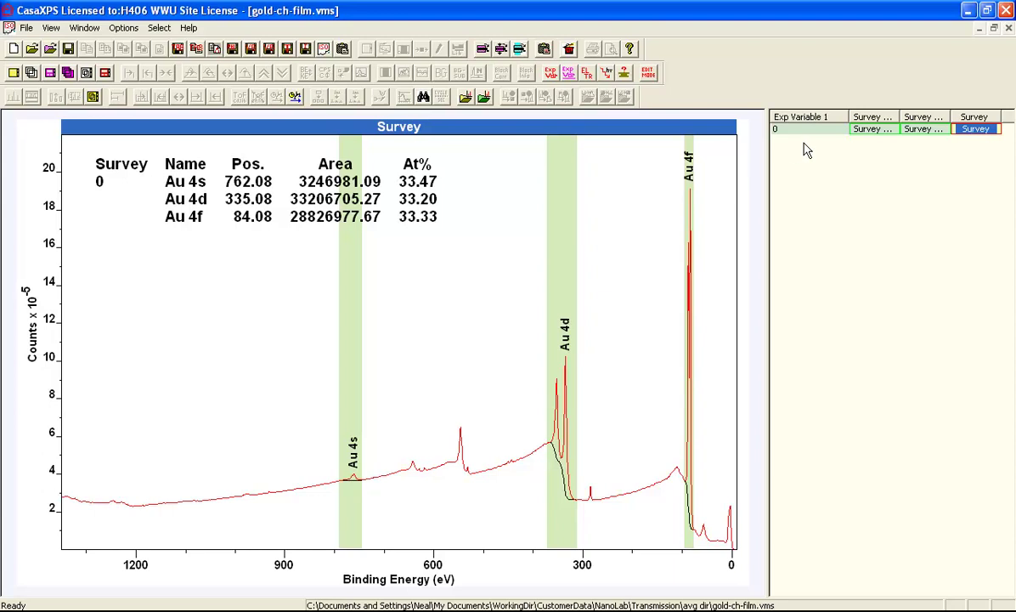
{"action": "left_click", "coordinate": [871, 129]}
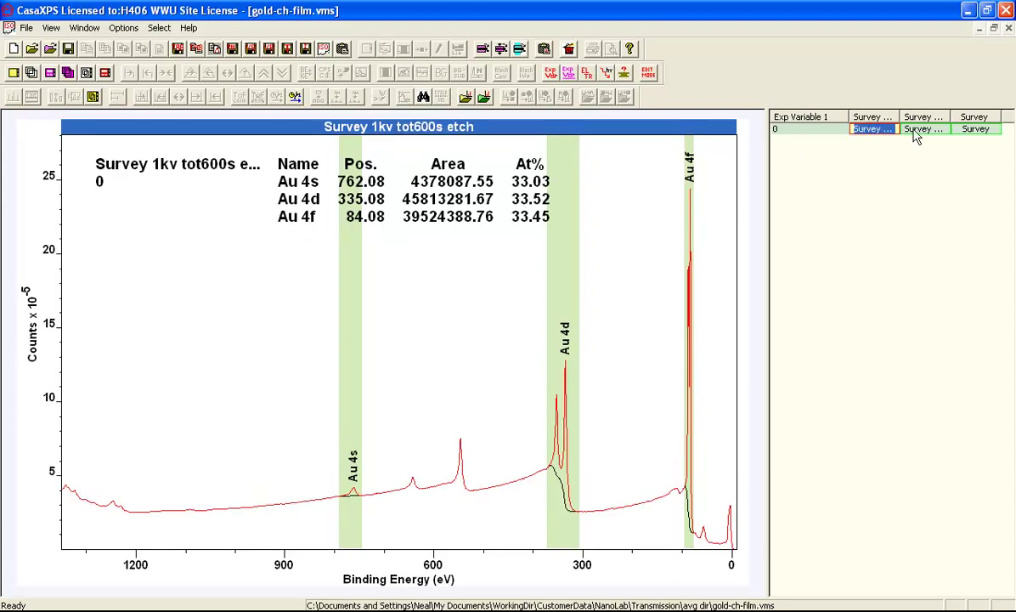
{"action": "left_click", "coordinate": [920, 130]}
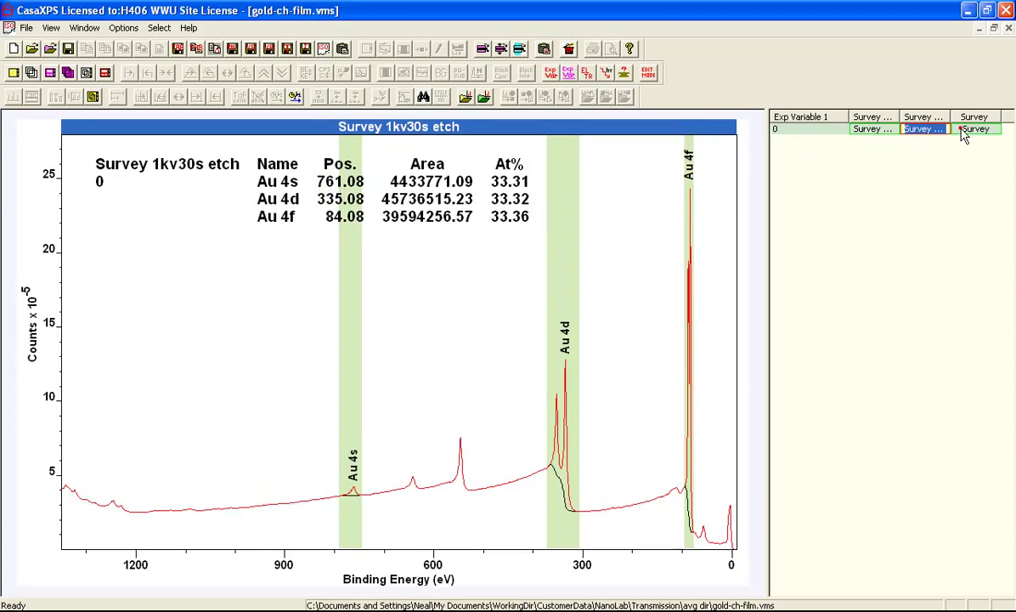
{"action": "left_click", "coordinate": [965, 132]}
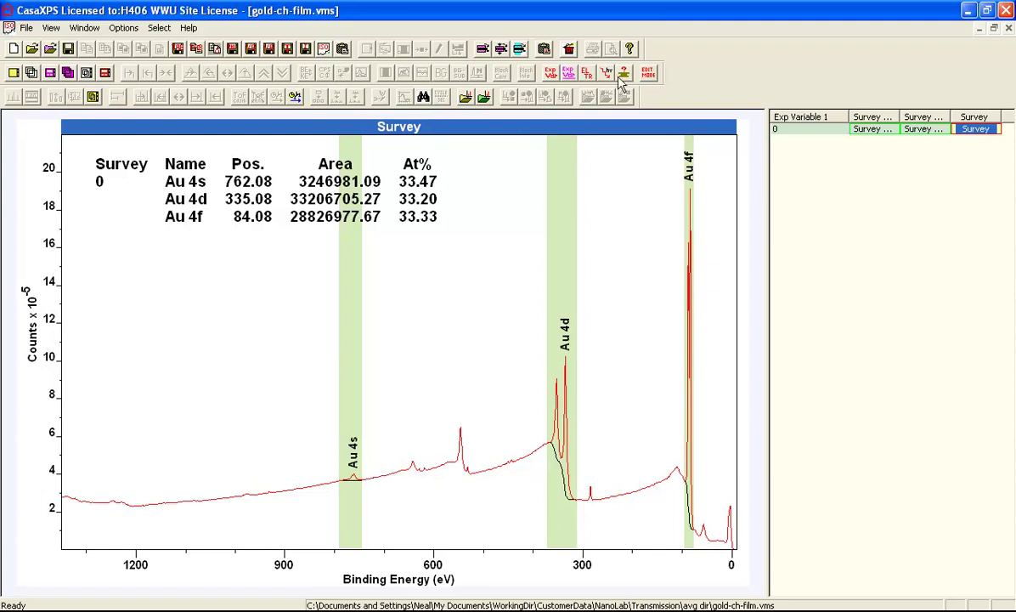
Step: Reopen Edit VAMAS Identifiers beside the quantification and select the CH Film MFP exponent 1.8
{"action": "left_click", "coordinate": [586, 72]}
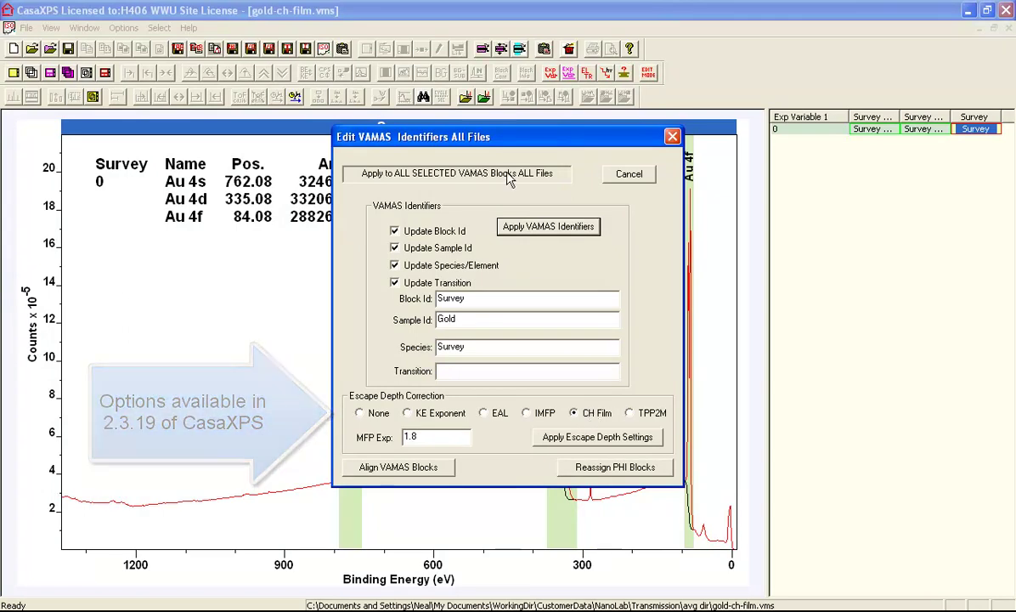
{"action": "left_click_drag", "start_coordinate": [470, 136], "coordinate": [734, 193]}
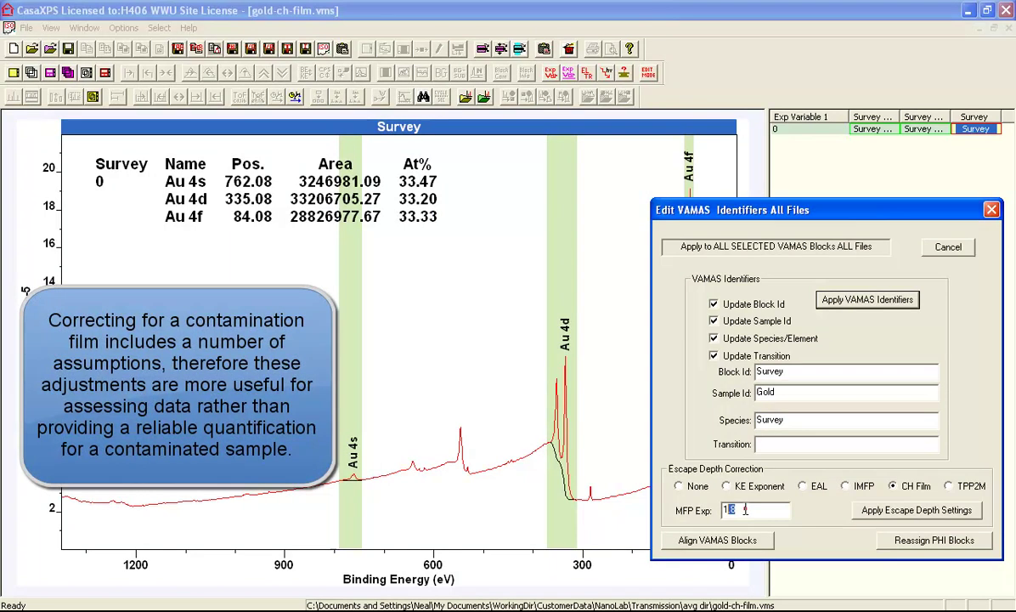
{"action": "double_click", "coordinate": [736, 510]}
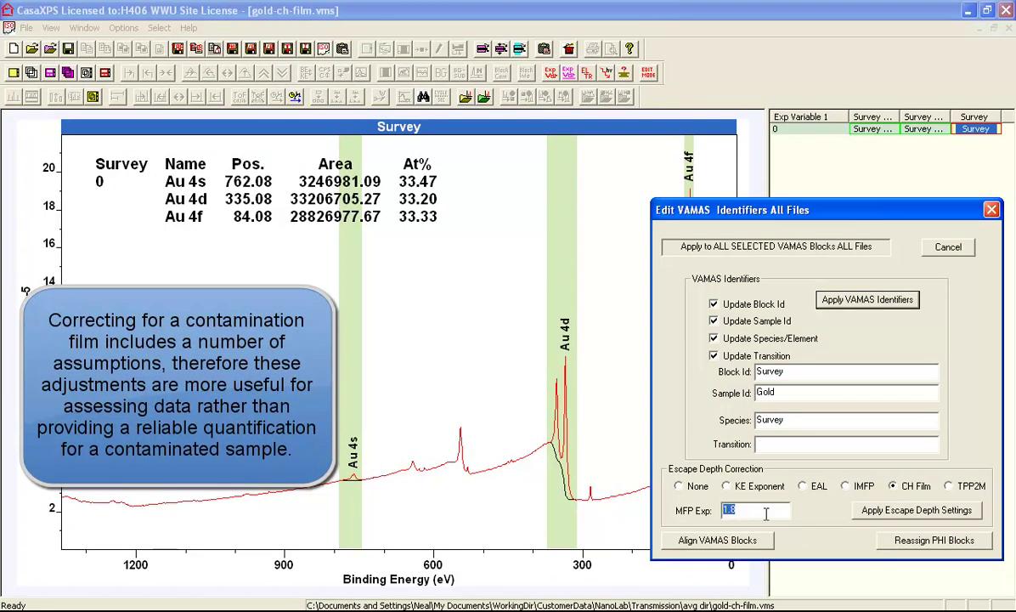